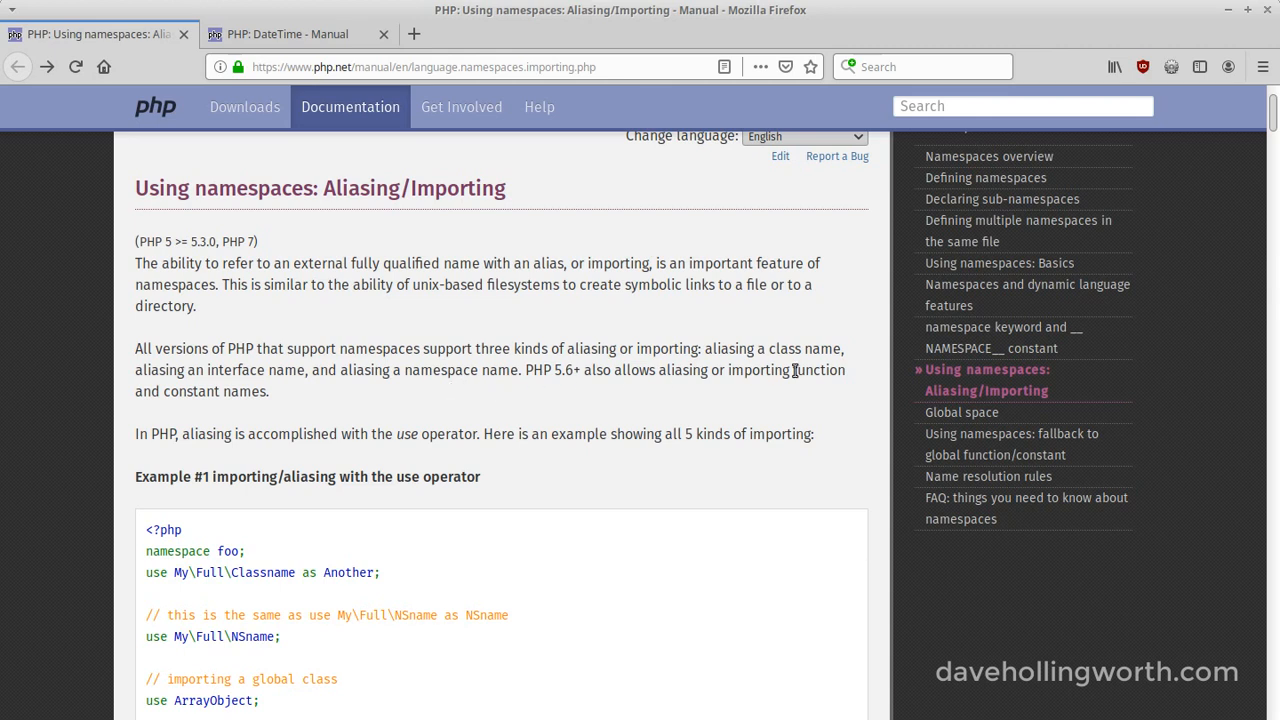
Read the manual's Global space page, then switch to DateCalc.php in Atom
click(946, 413)
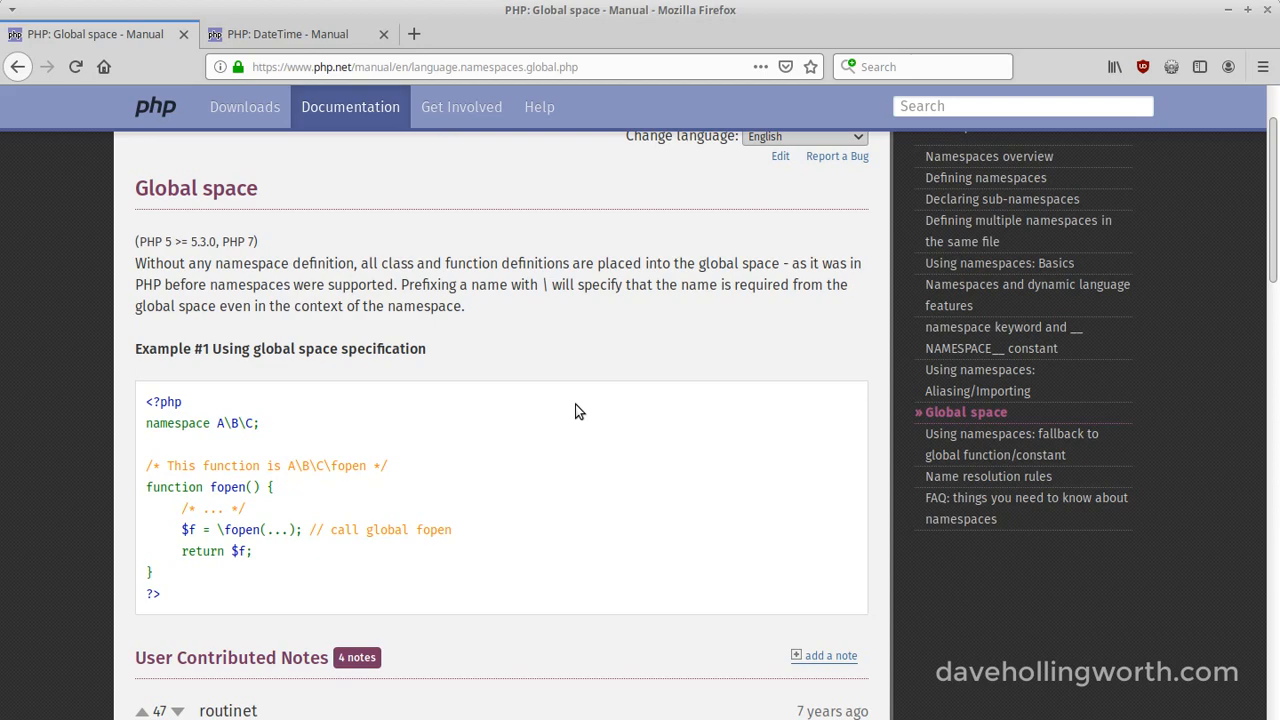
key(alt+Tab)
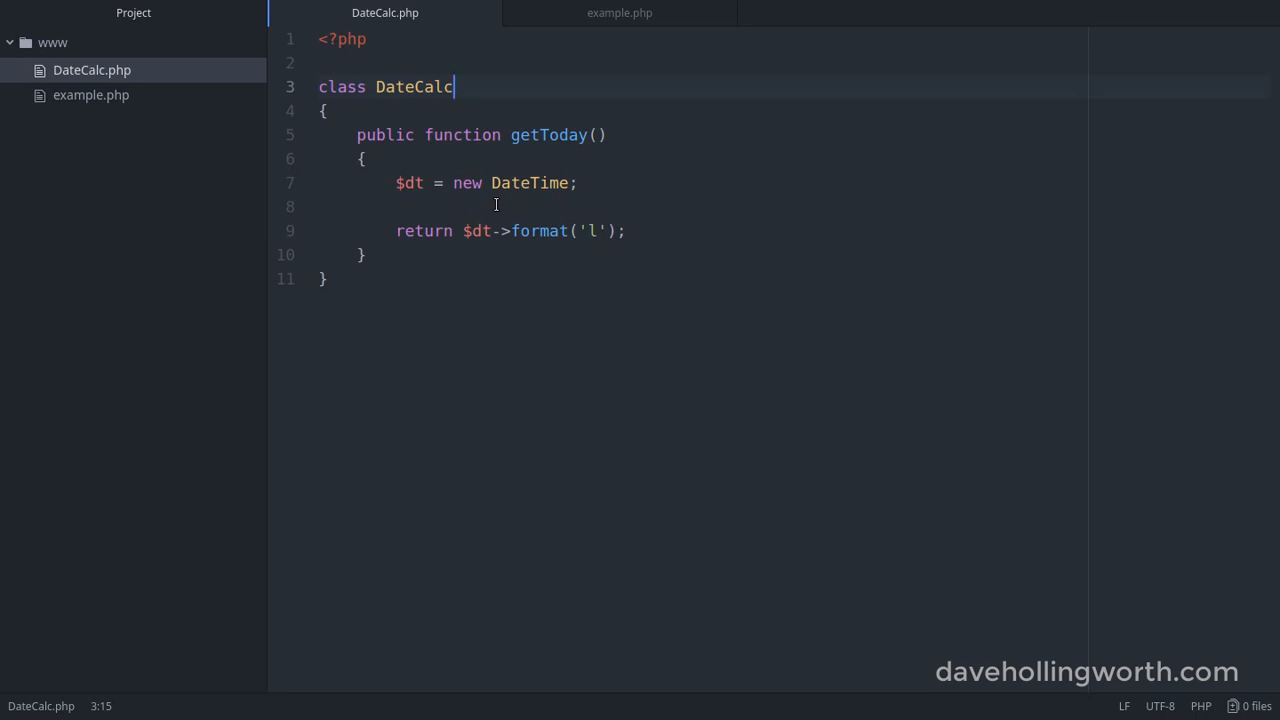
Review getToday() creating a DateTime and returning the weekday, then bring up example.php
click(611, 135)
click(585, 185)
click(572, 231)
click(648, 231)
click(405, 67)
click(590, 13)
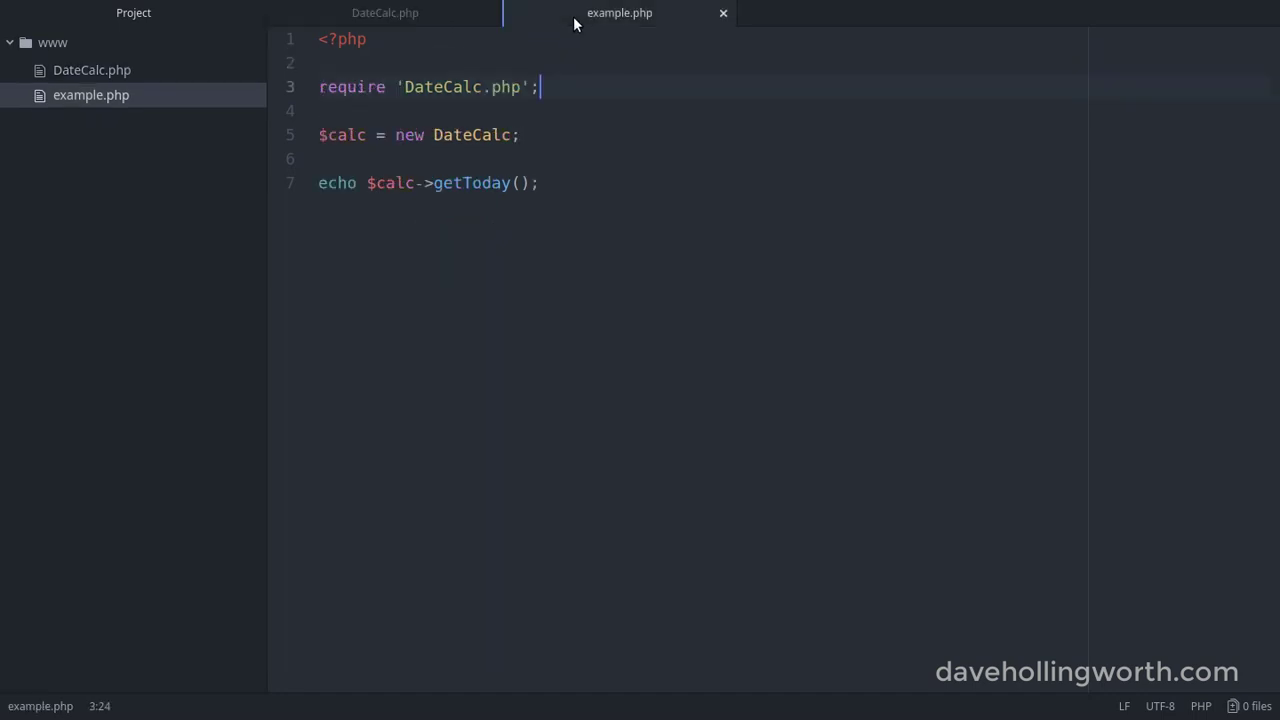
Review example.php creating a DateCalc and echoing getToday(), then view its Tuesday output in Firefox
click(537, 133)
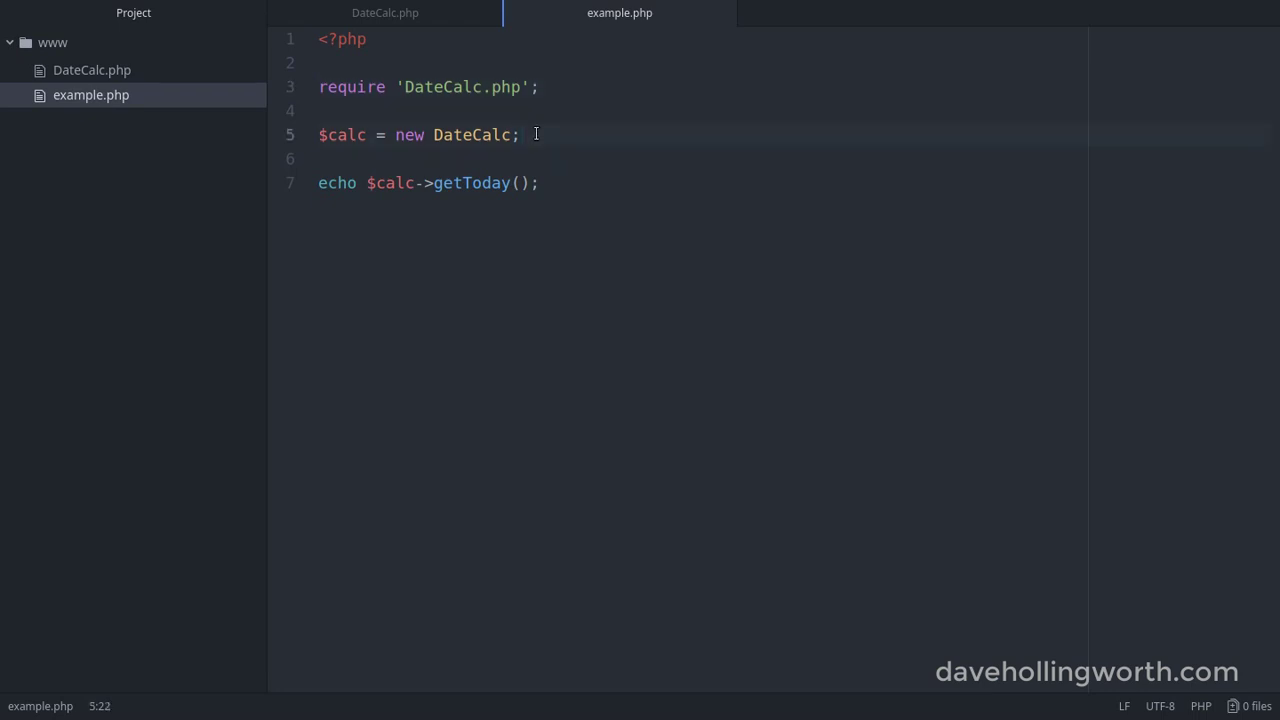
click(552, 183)
key(alt+Tab)
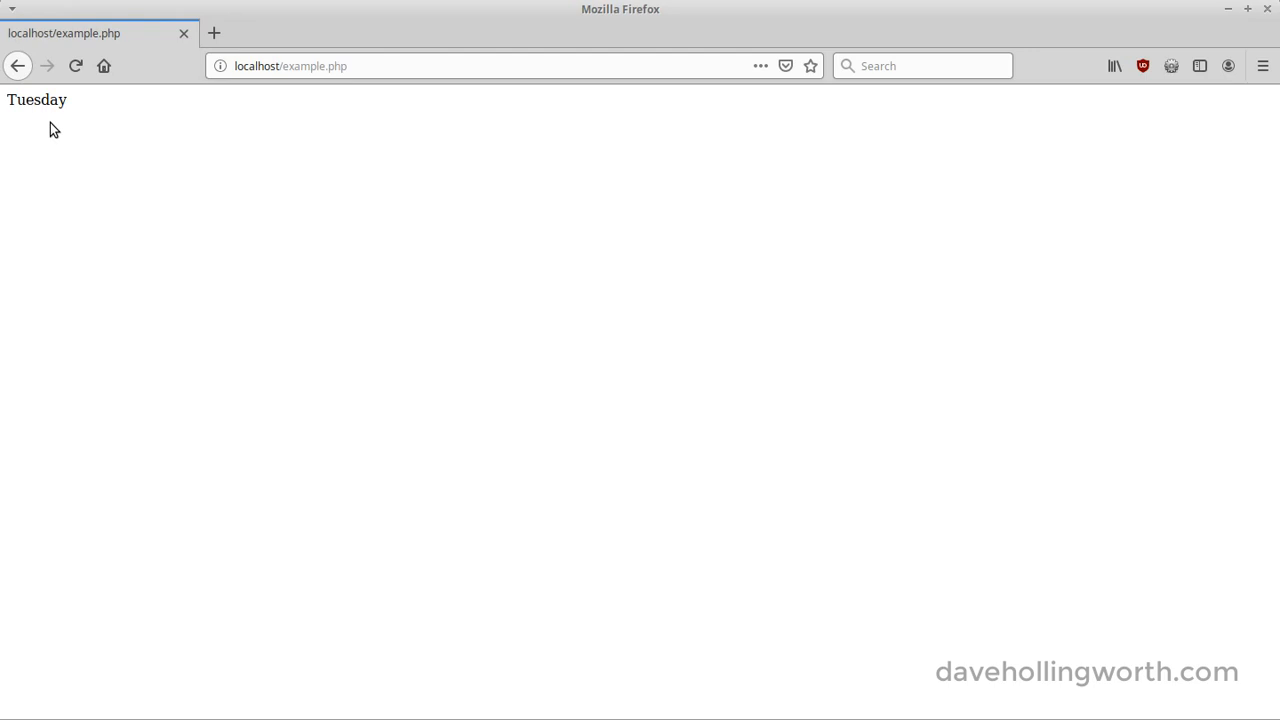
Return from the Tuesday output in Firefox to DateCalc.php in Atom
key(alt+Tab)
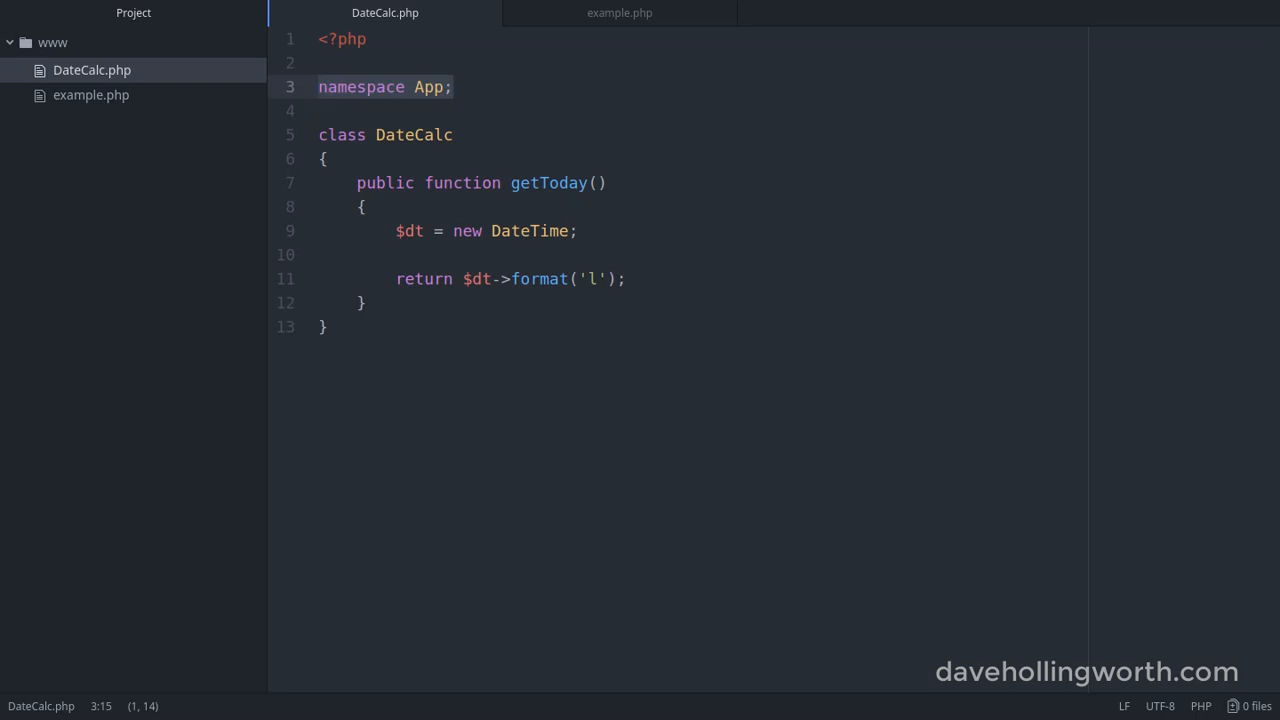
Copy 'App' from the namespace line and paste it before DateCalc on line 5 of example.php
double_click(433, 87)
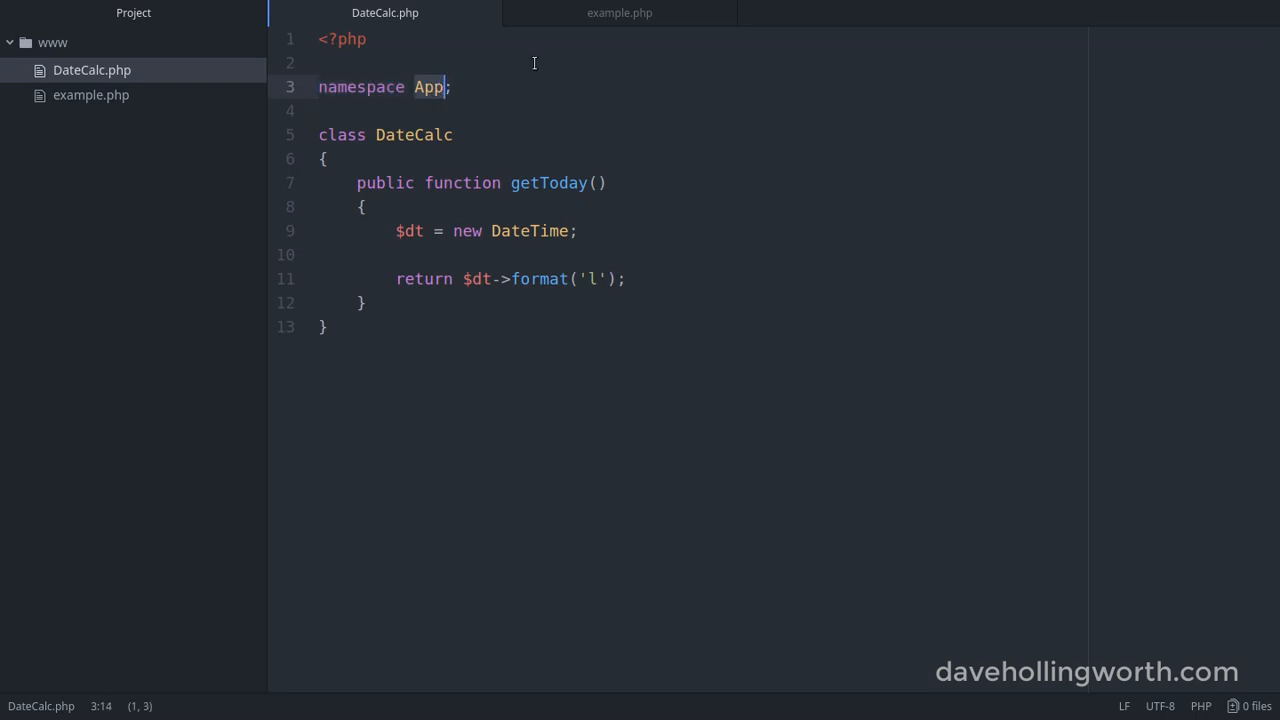
click(569, 13)
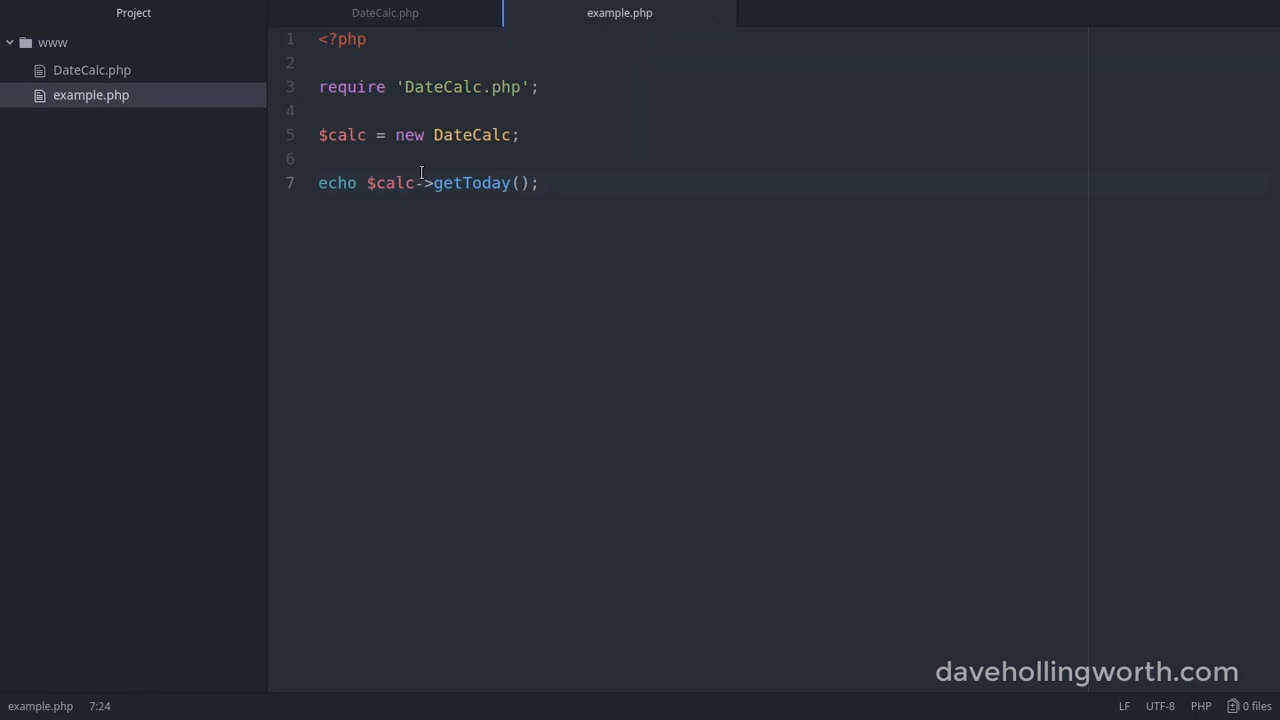
click(434, 135)
text(App\)
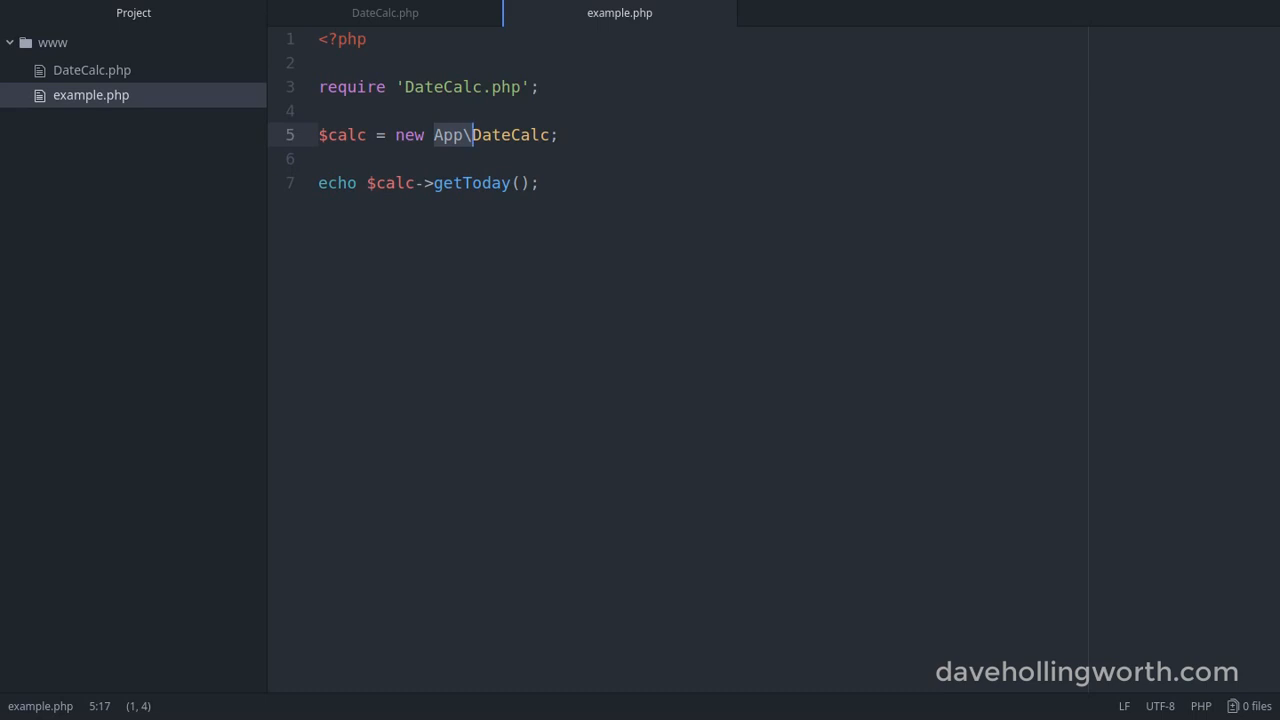
View the Class 'App\DateTime' not found error in Firefox, highlight it, and return to DateCalc.php
key(alt+Tab)
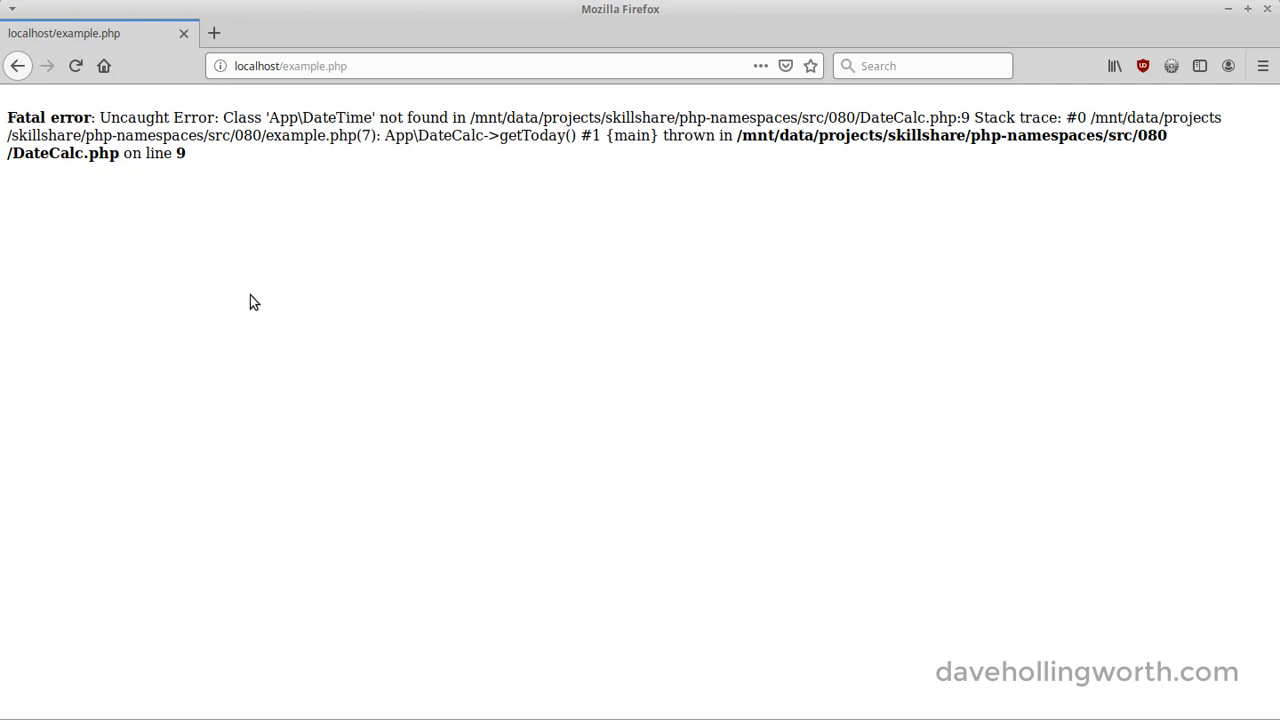
drag(224, 118, 449, 118)
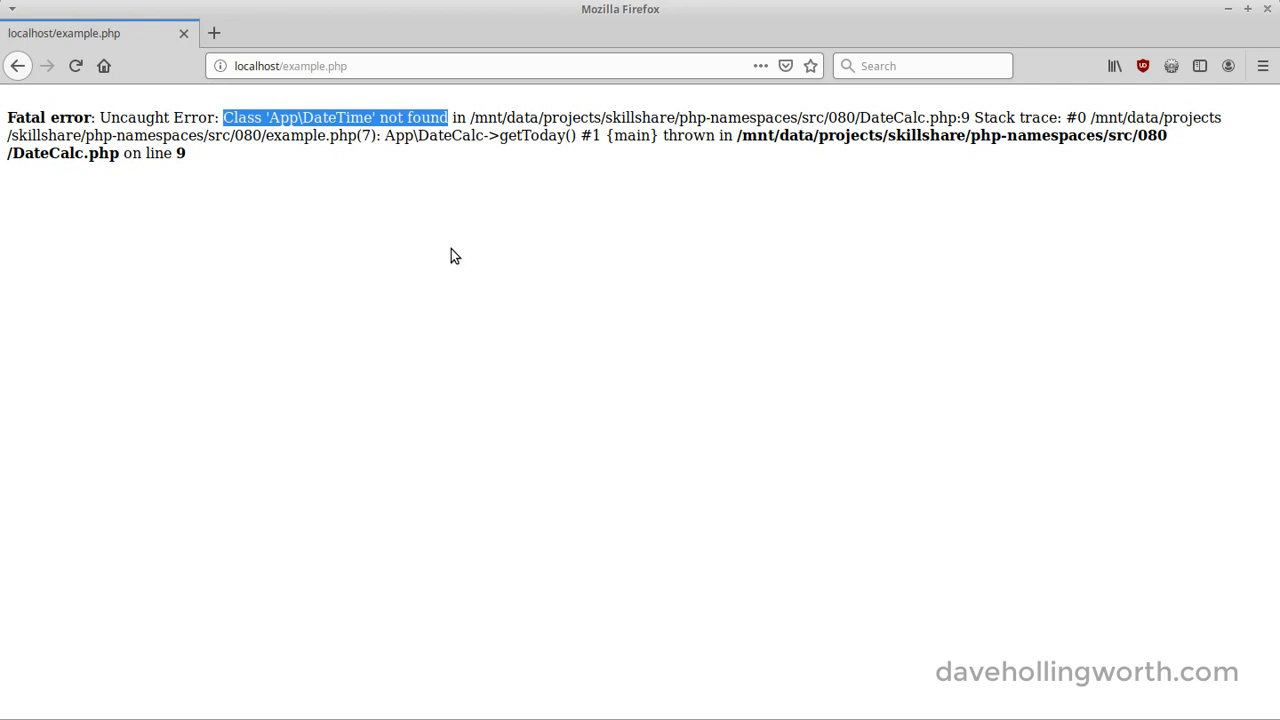
key(alt+Tab)
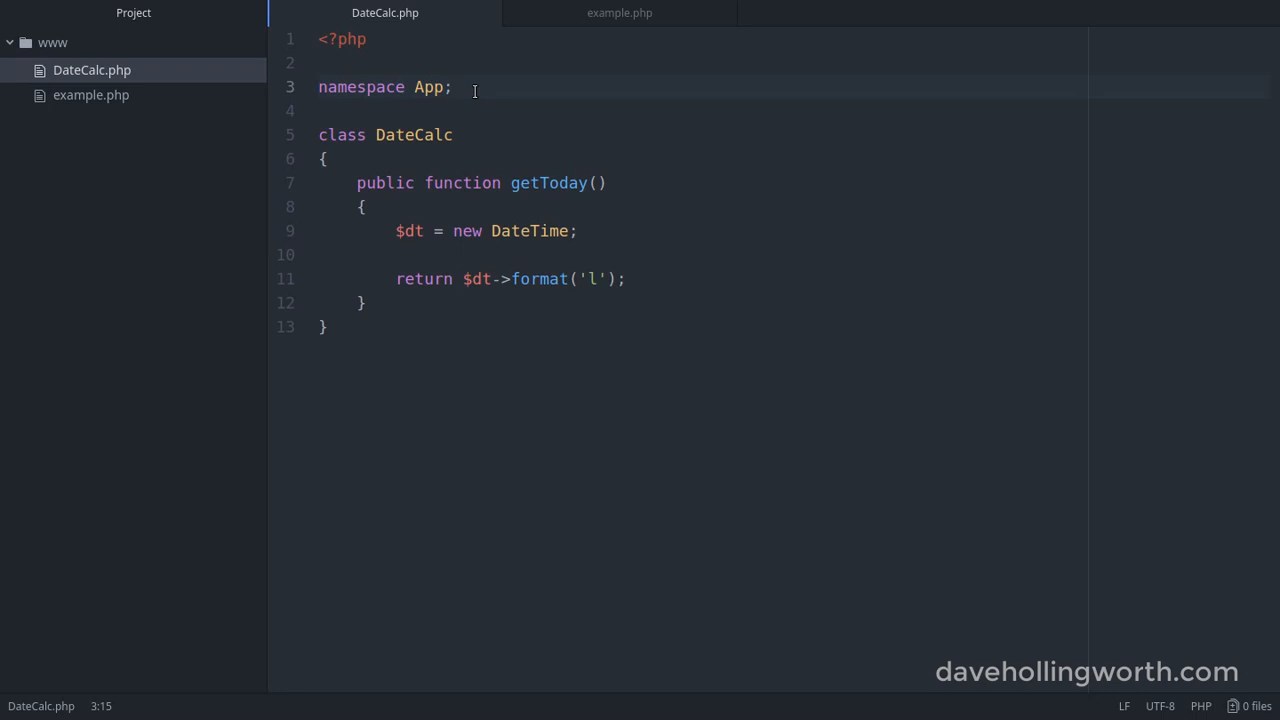
click(425, 88)
double_click(425, 88)
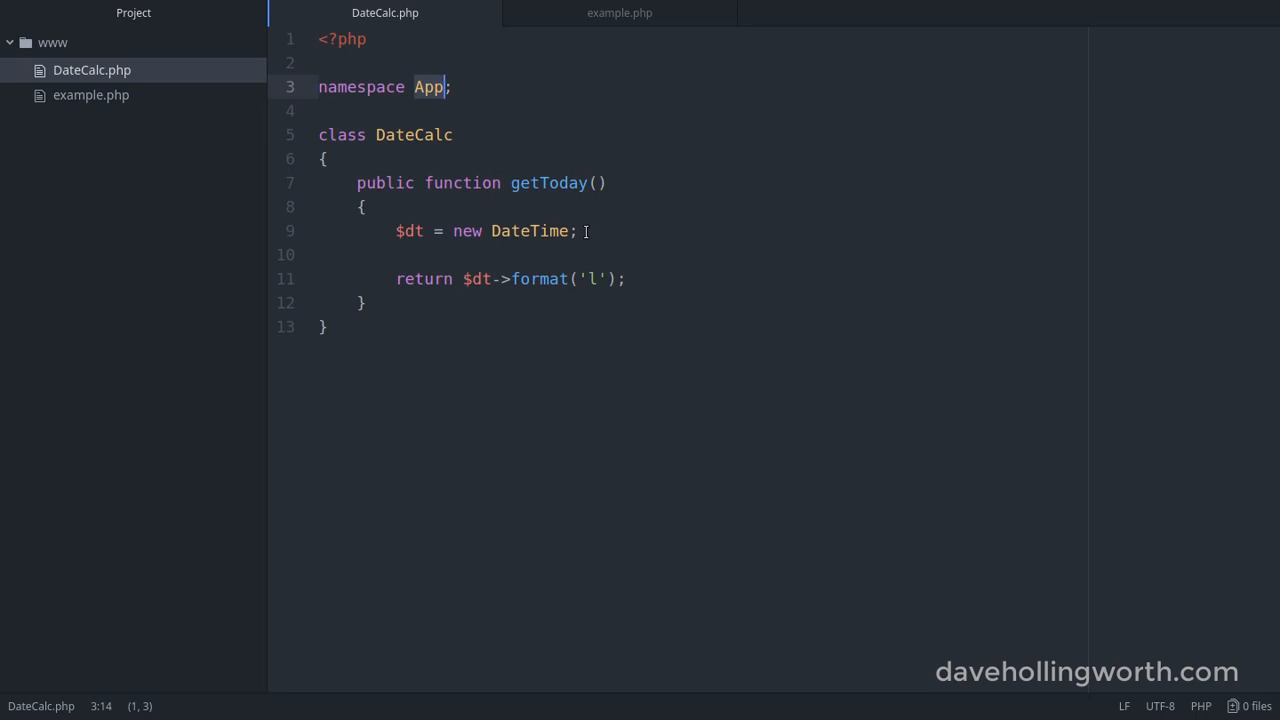
click(585, 231)
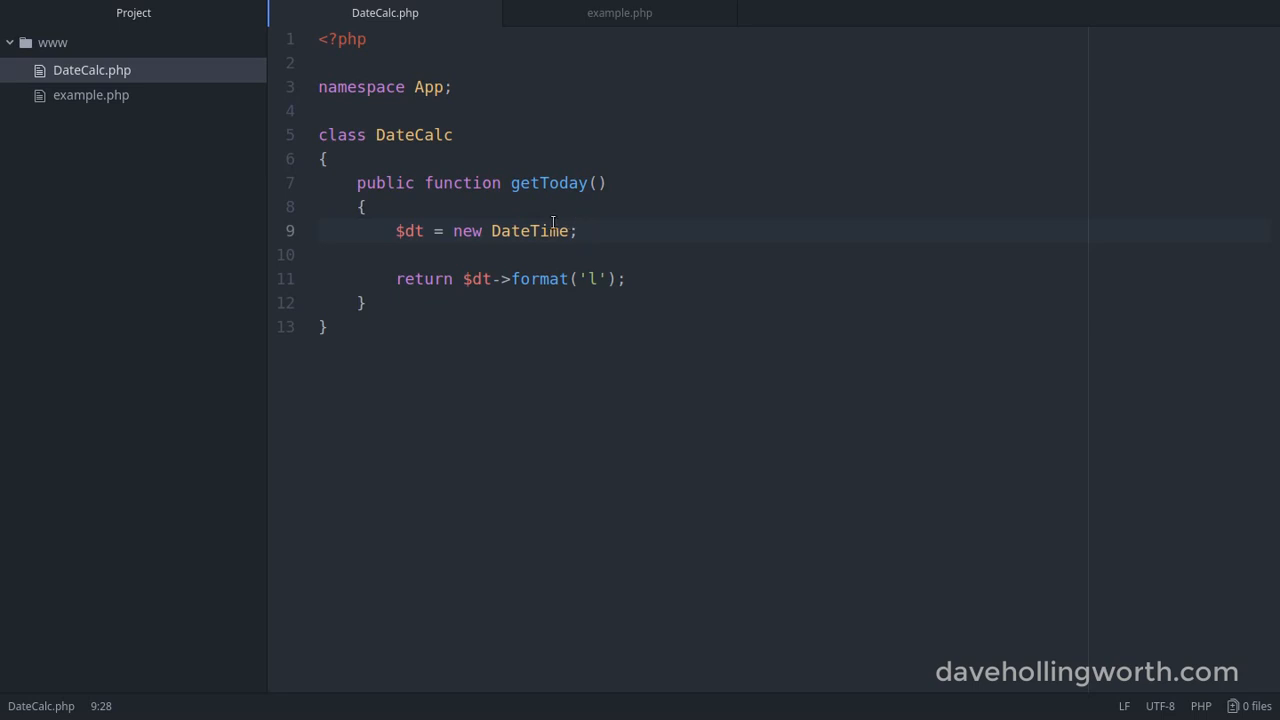
double_click(553, 230)
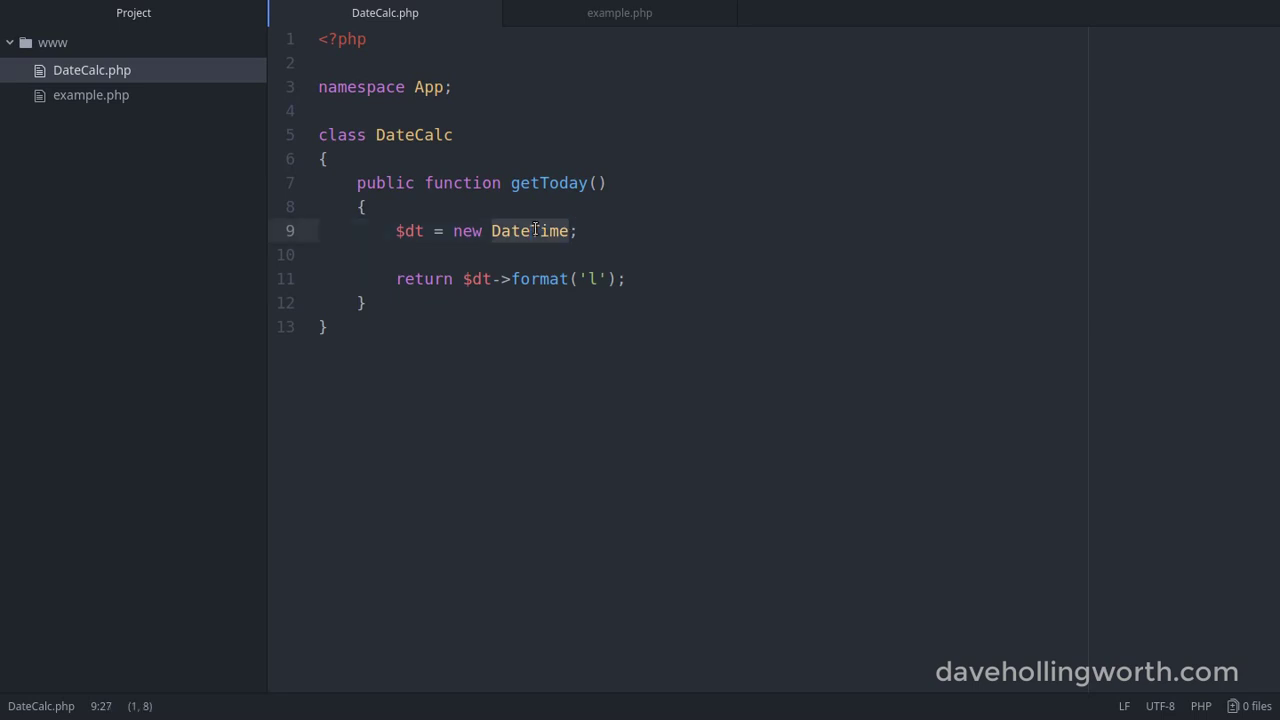
double_click(429, 88)
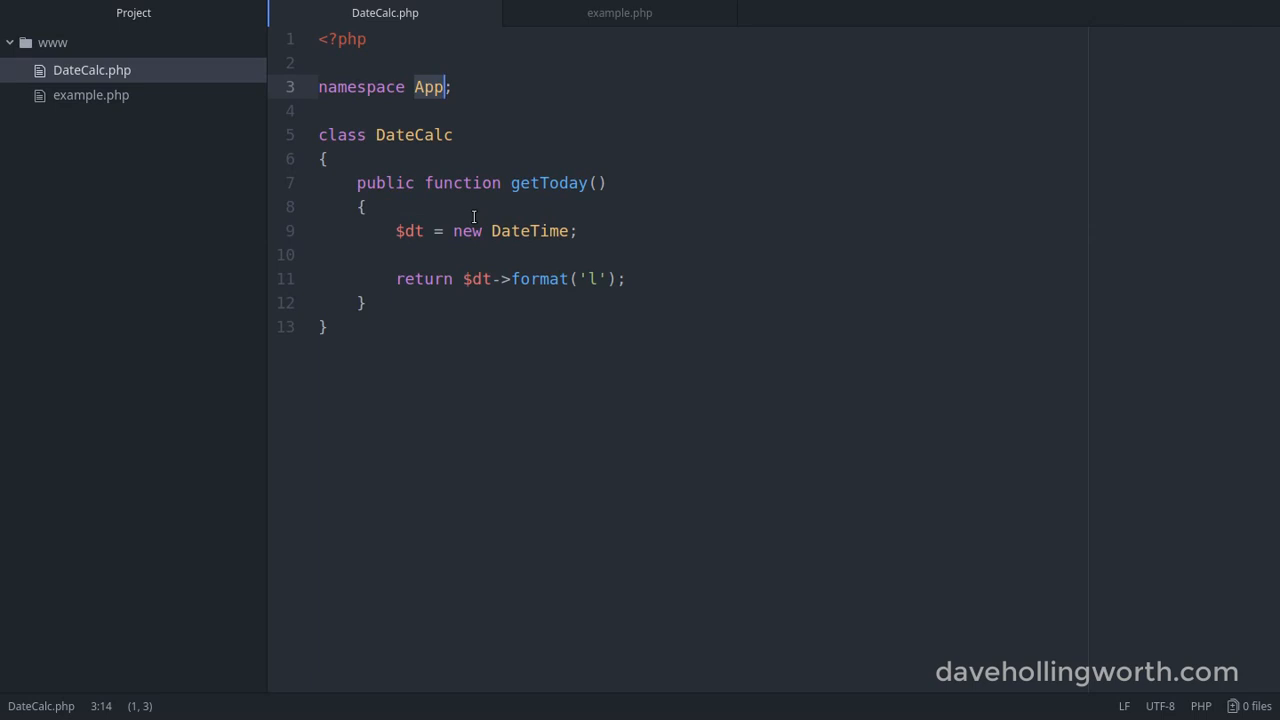
double_click(523, 231)
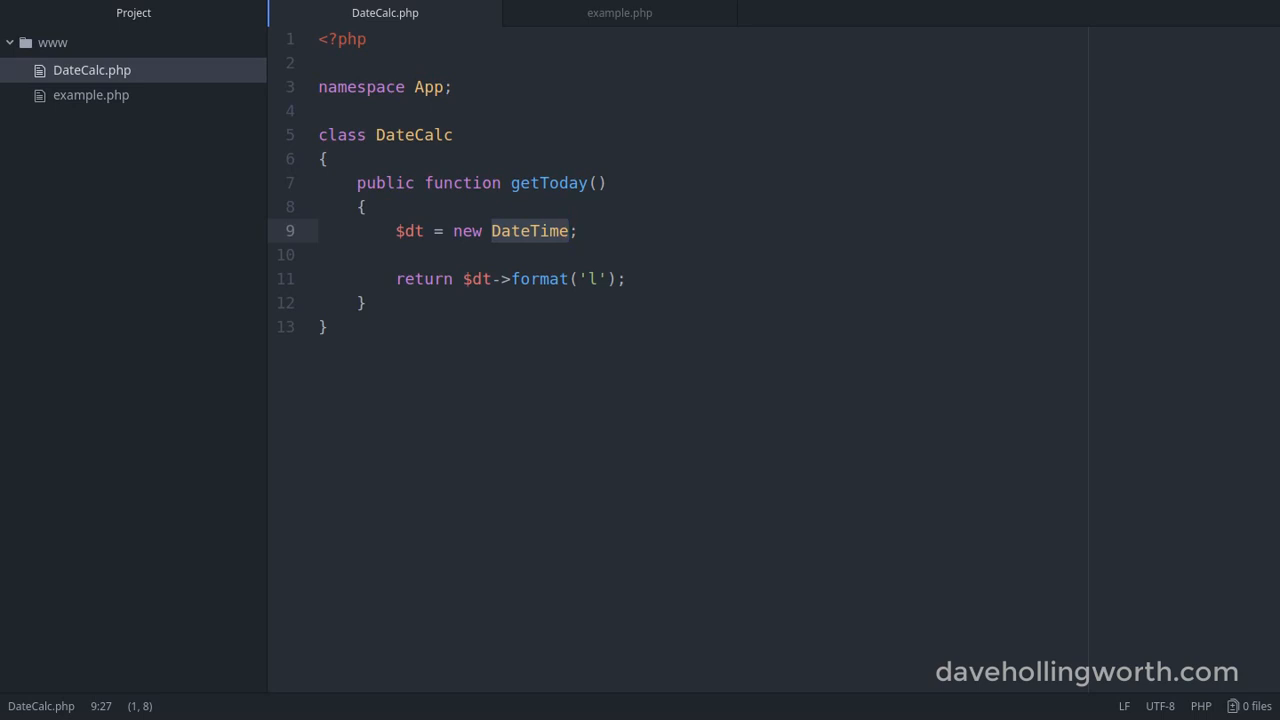
Change line 9 to new \DateTime, confirm Firefox shows Tuesday again, and return to Atom
key(Left)
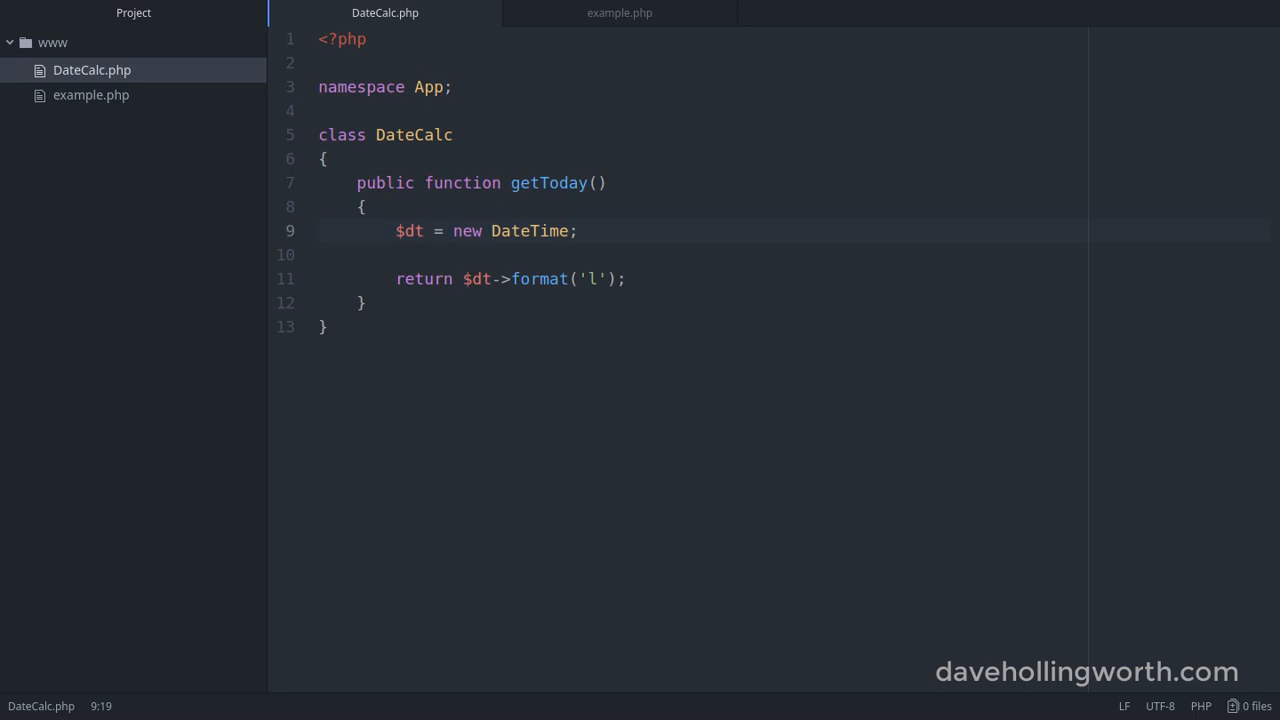
text(\)
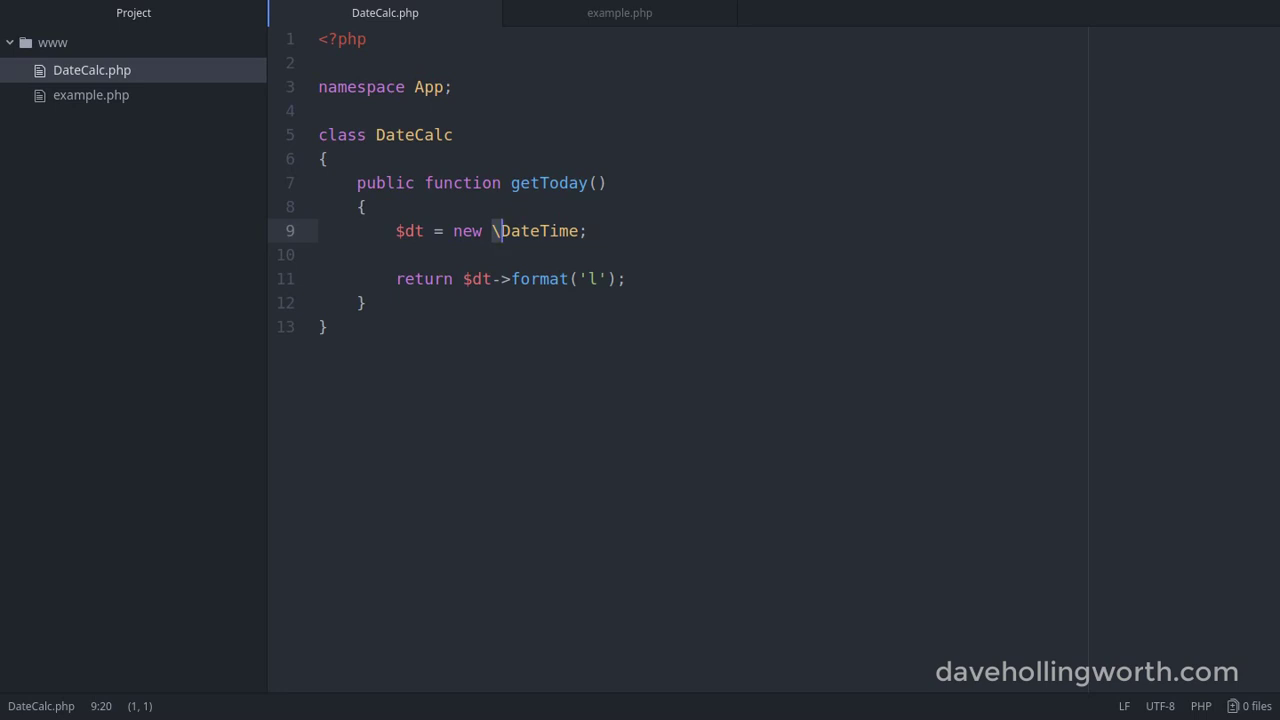
key(alt+Tab)
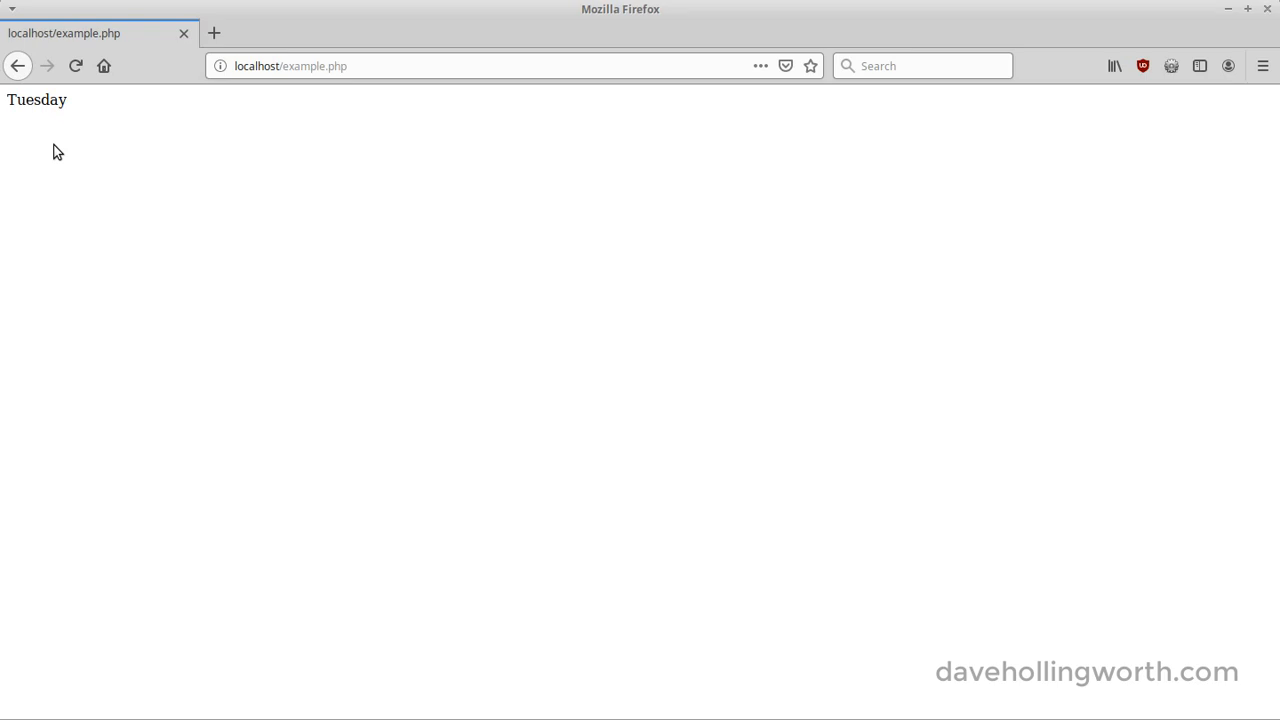
key(alt+Tab)
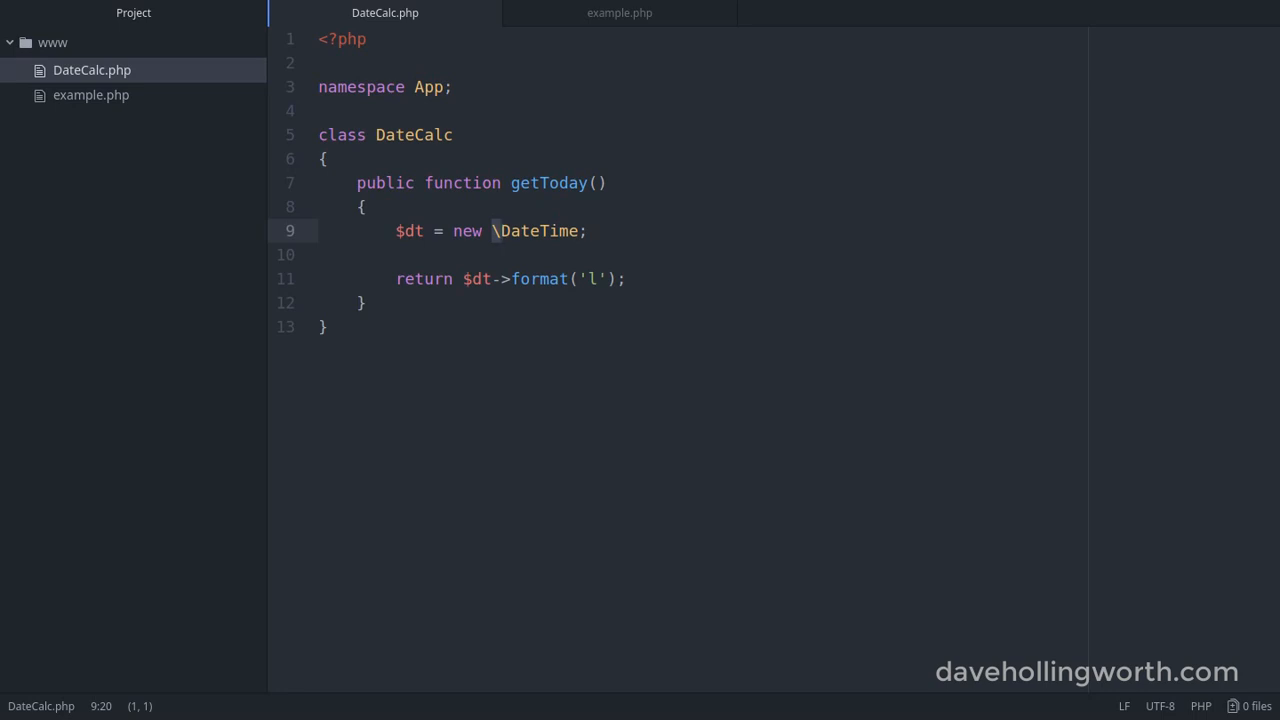
Drop the backslash on line 9 and add a 'use DateTime;' import below the namespace
key(Delete)
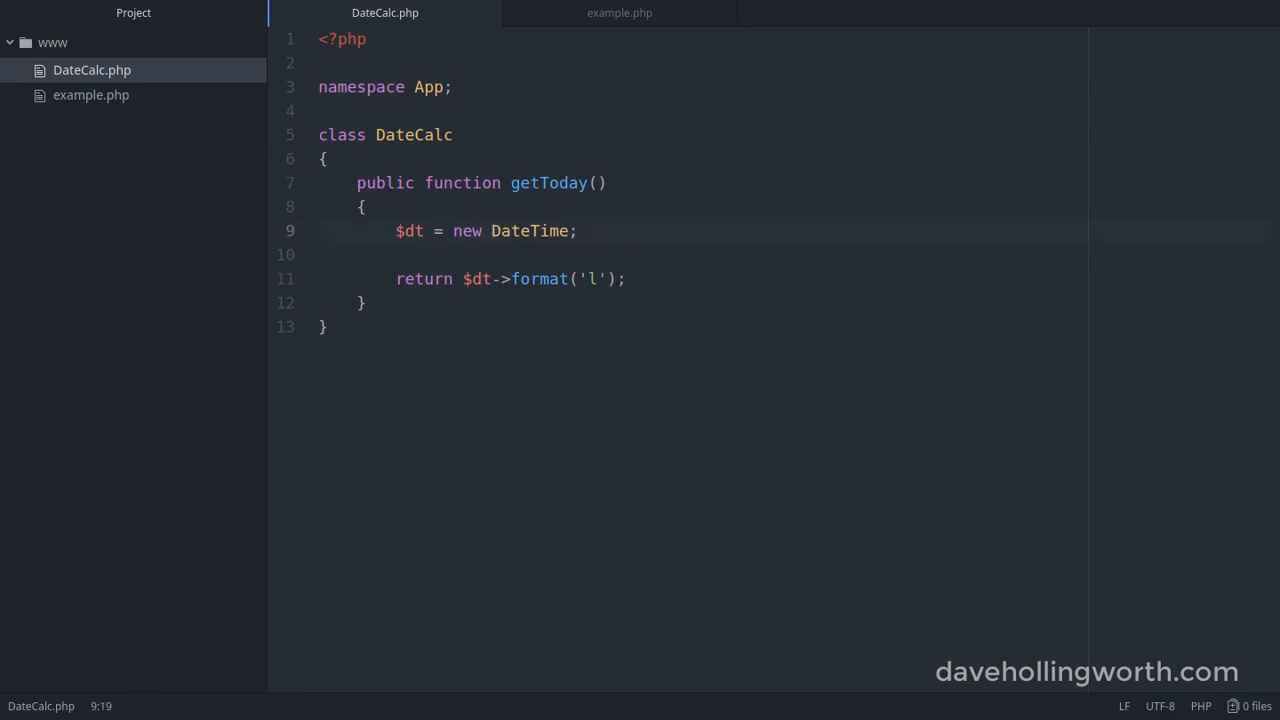
key(Up)
key(Up)
key(Up)
key(Up)
key(Up)
text(use \DateTime;)
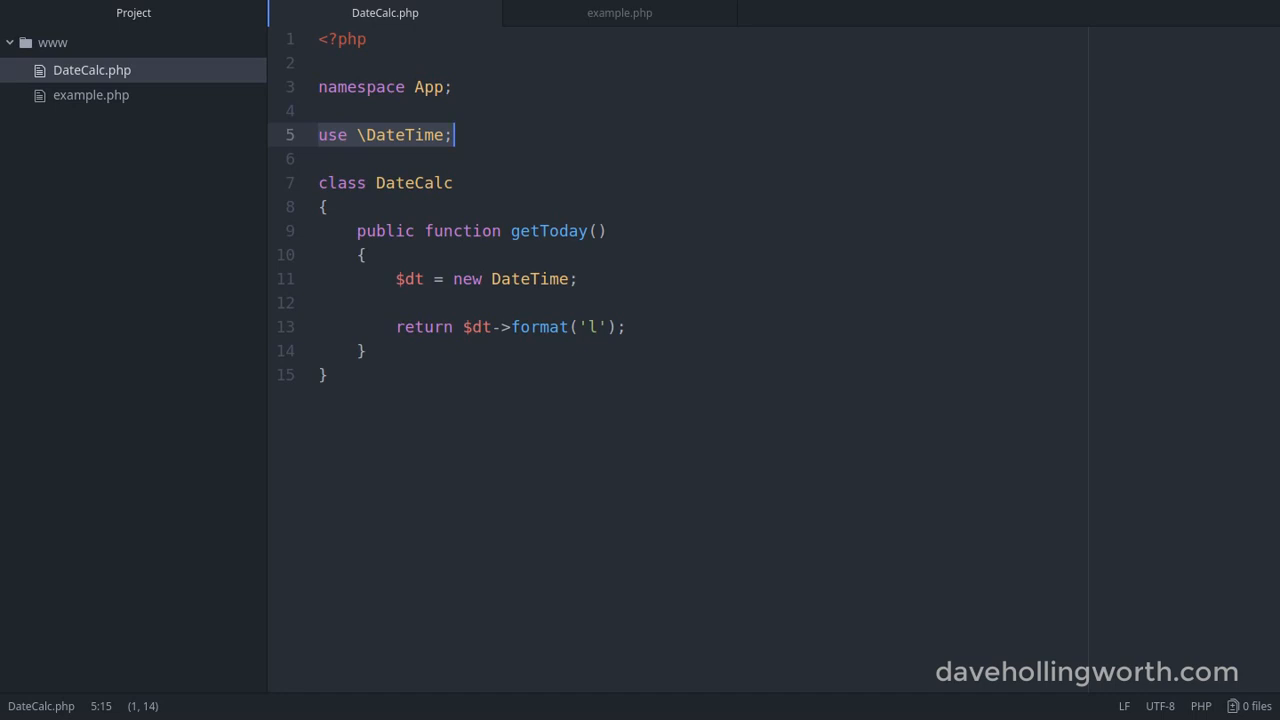
key(Home)
key(Right)
key(Right)
key(Right)
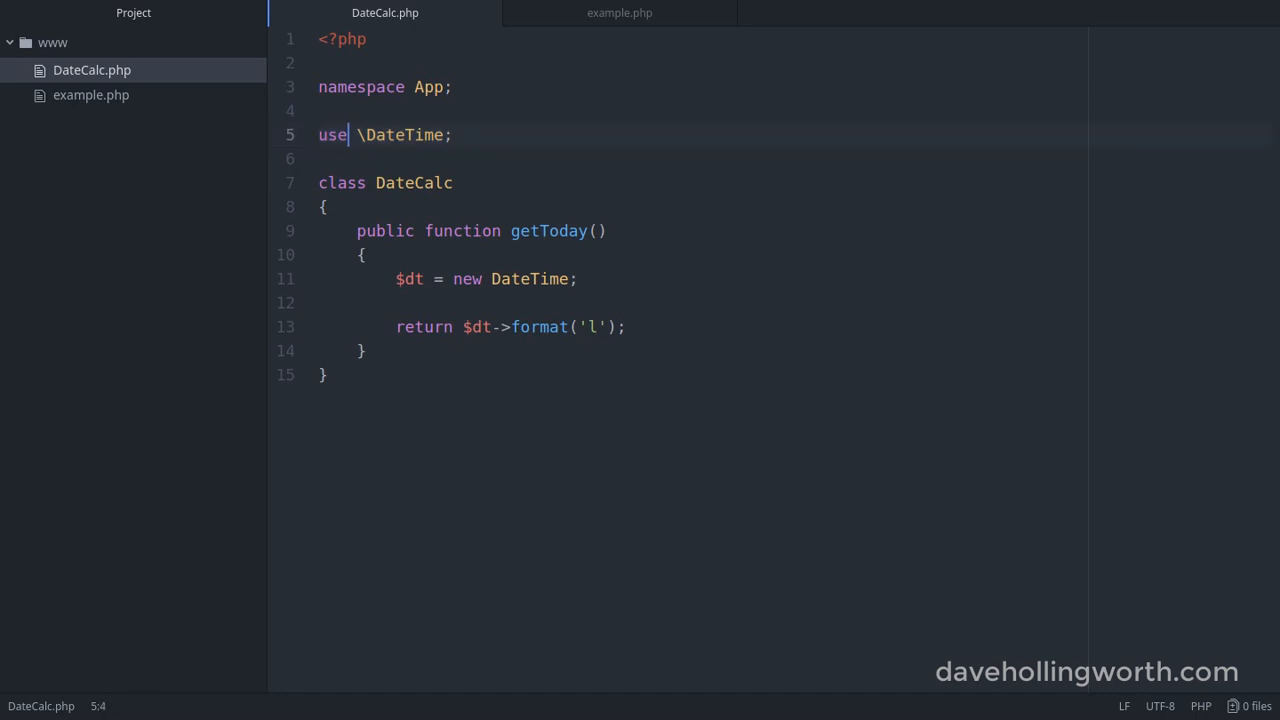
key(Right)
key(Delete)
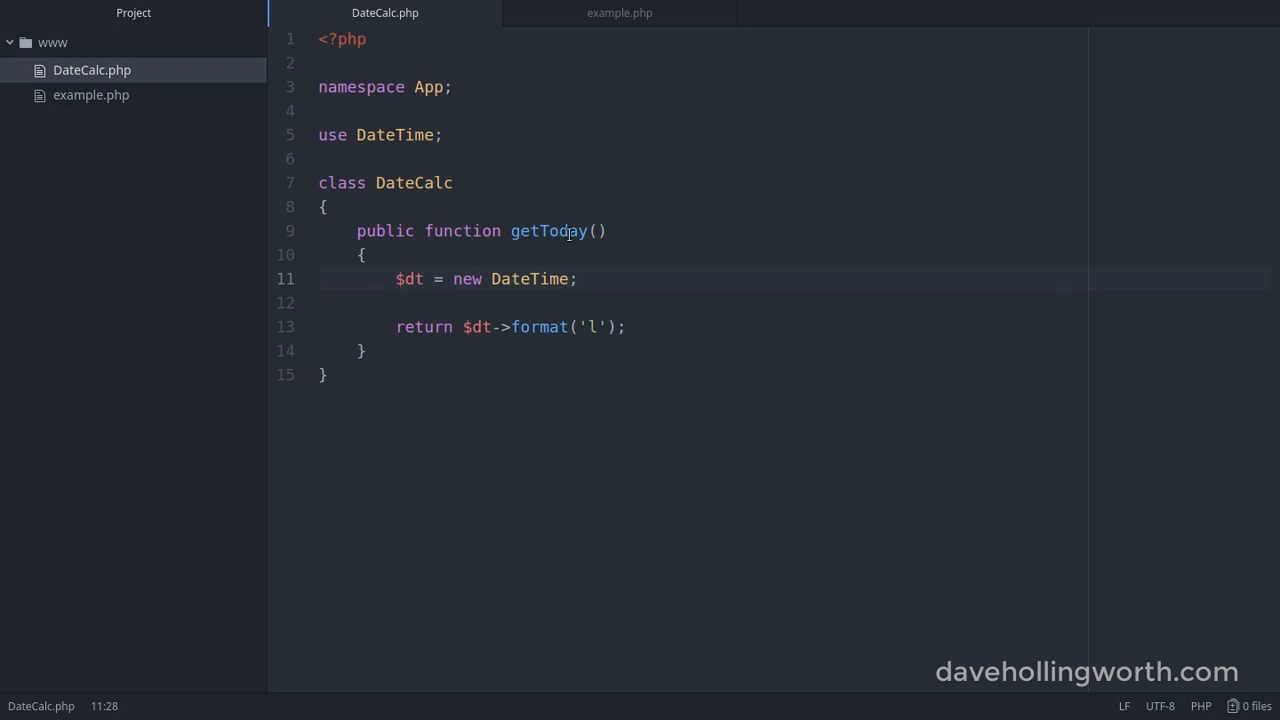
click(492, 134)
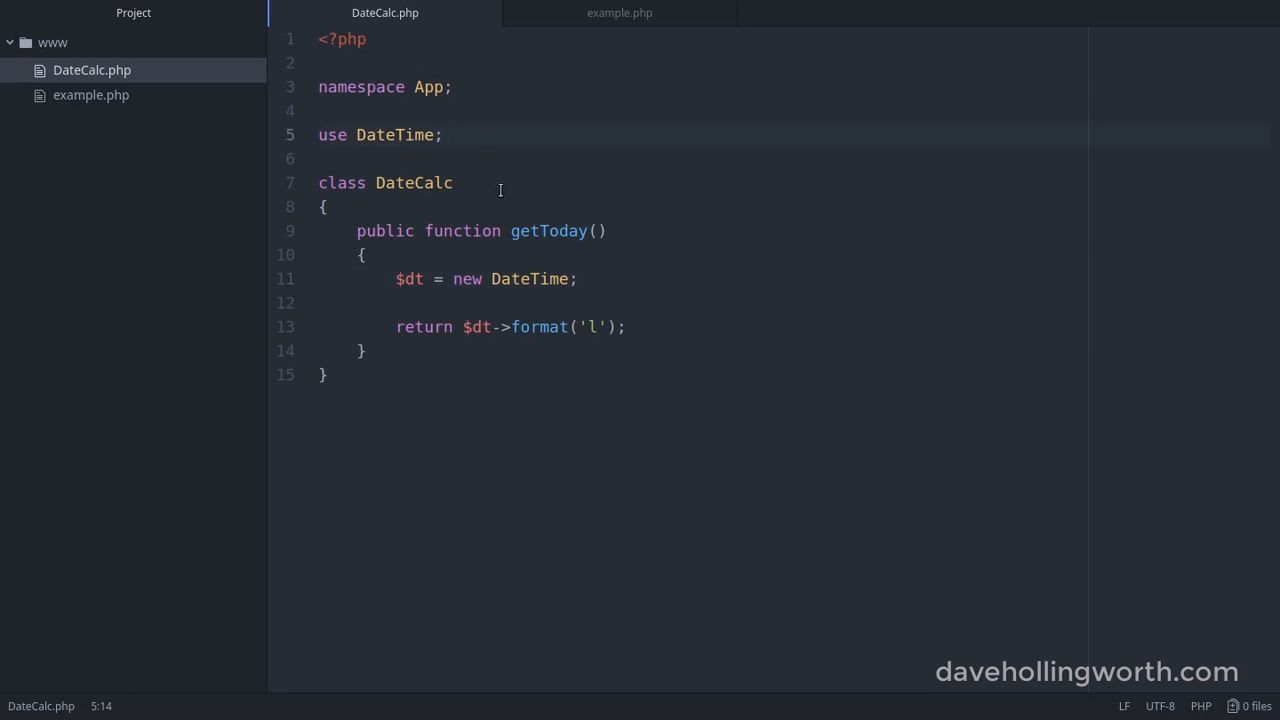